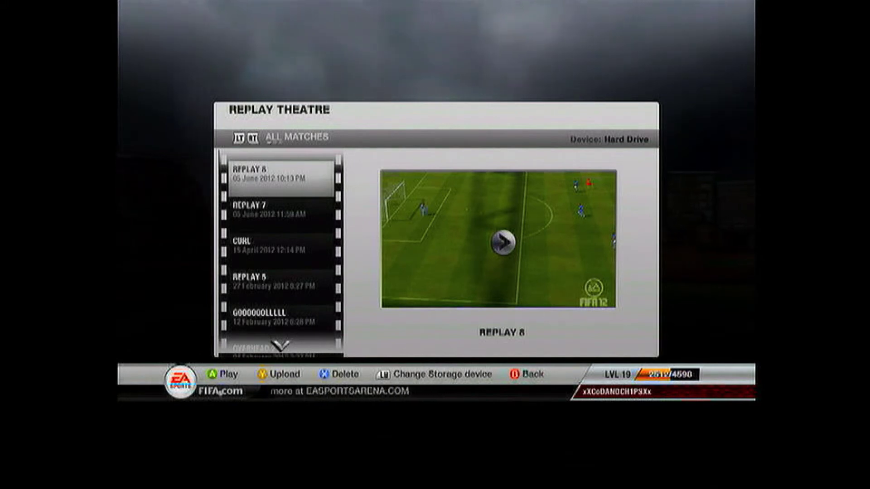
Step: Start the REPLAY 8 goal preview from the saved replays list and let it run
key("Return")
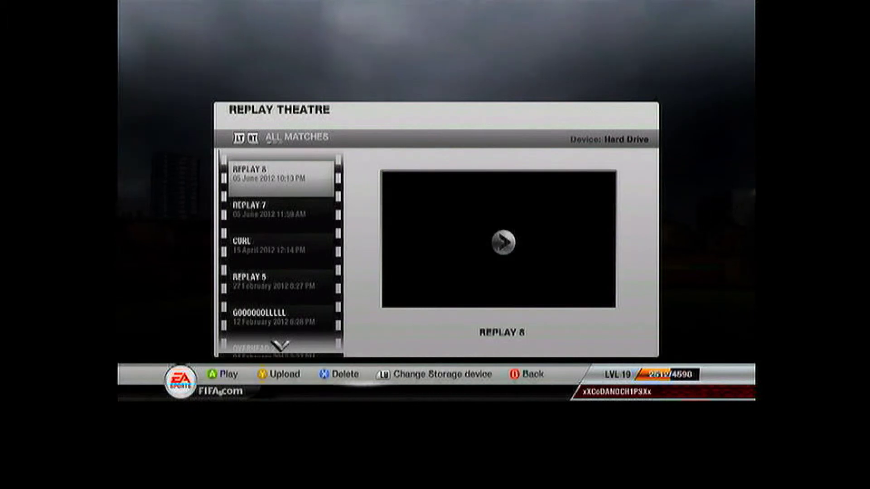
Step: Watch the REPLAY 7 goal preview, then move on to the CURL replay
key("Down")
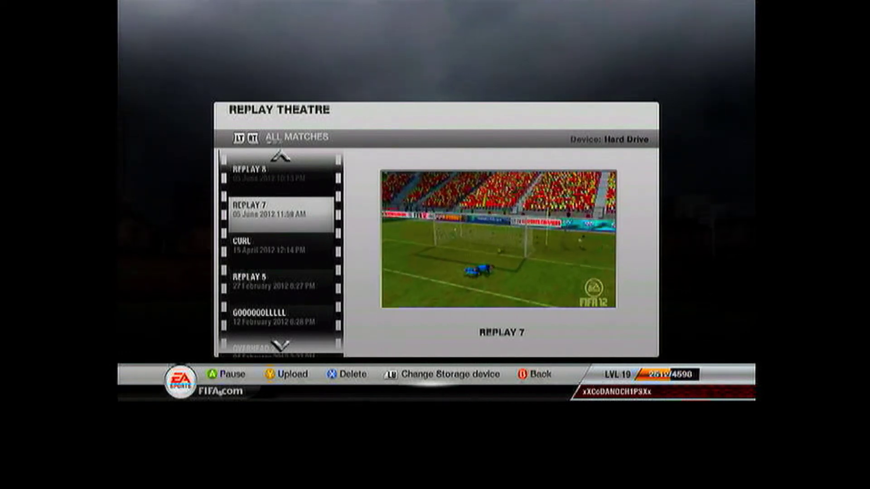
key("Down")
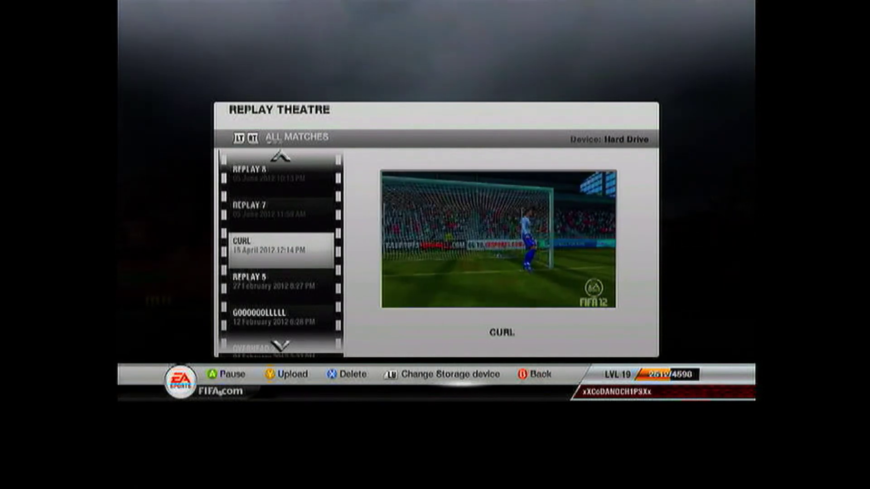
Step: Pause the CURL replay, then preview REPLAY 6 and GOOOOOOLLLLL in turn
key("a")
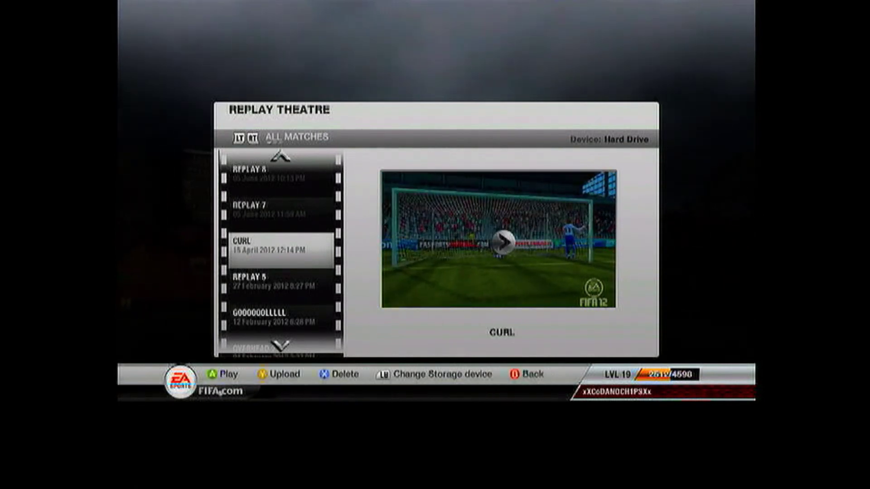
key("Down")
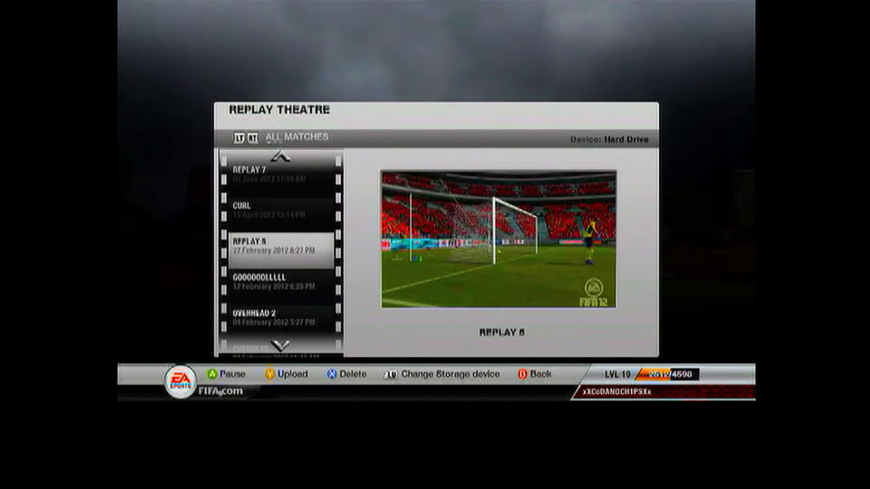
key("Down")
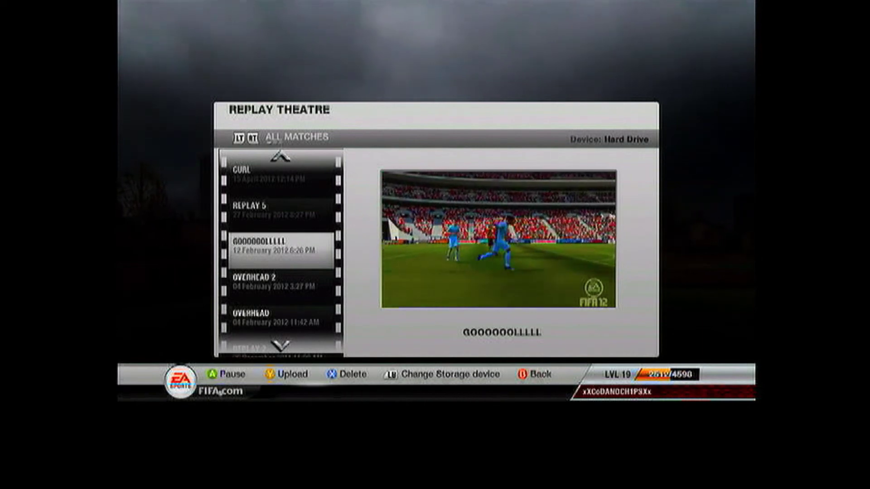
key("Down")
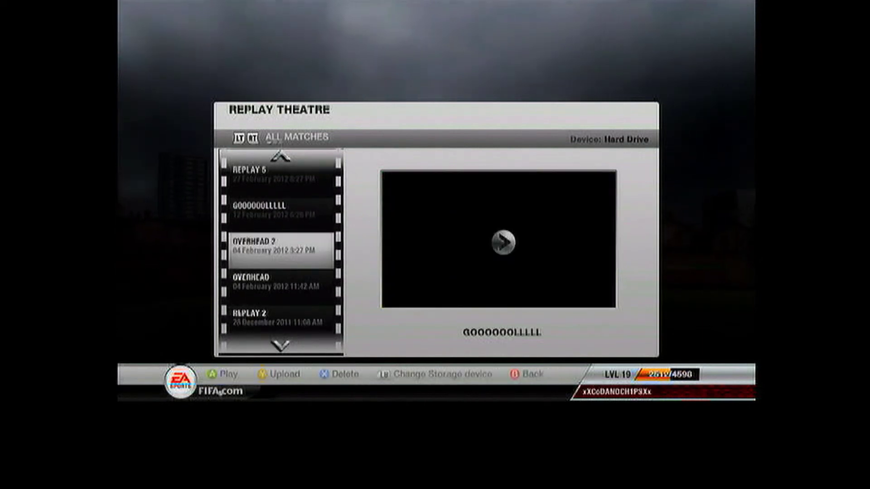
Step: Watch the OVERHEAD 2 goal preview, then move on to the snowy-pitch OVERHEAD replay
key("Up")
key("Down")
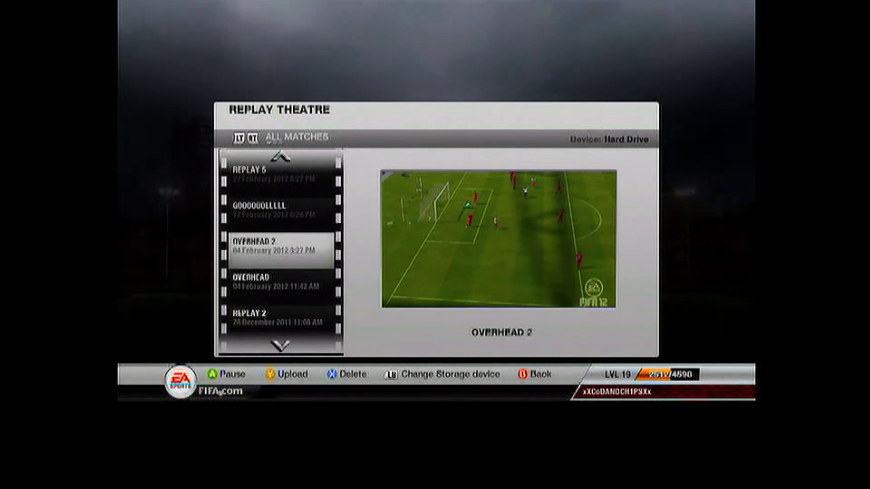
key("Down")
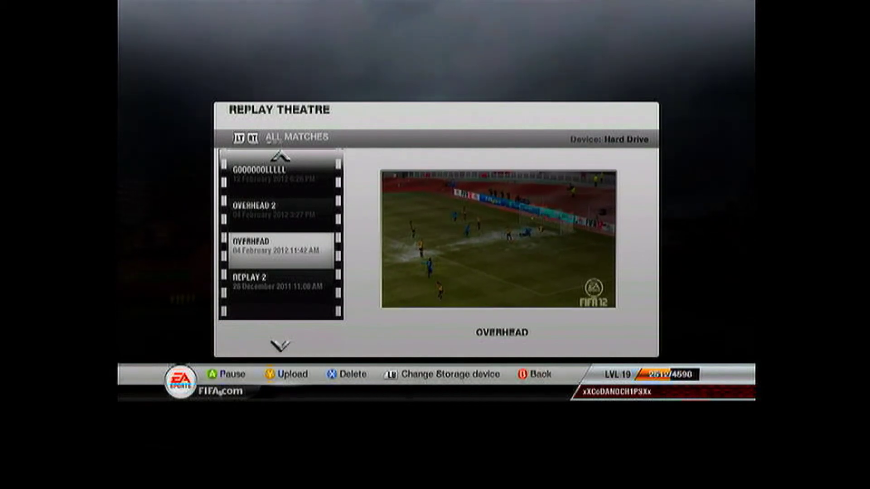
Step: Move down to REPLAY 2, the last saved replay, and let its preview load
key("Down")
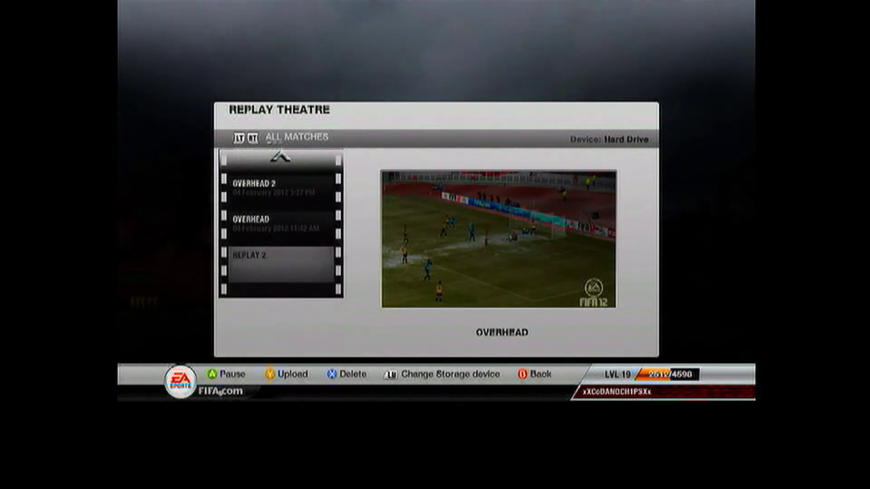